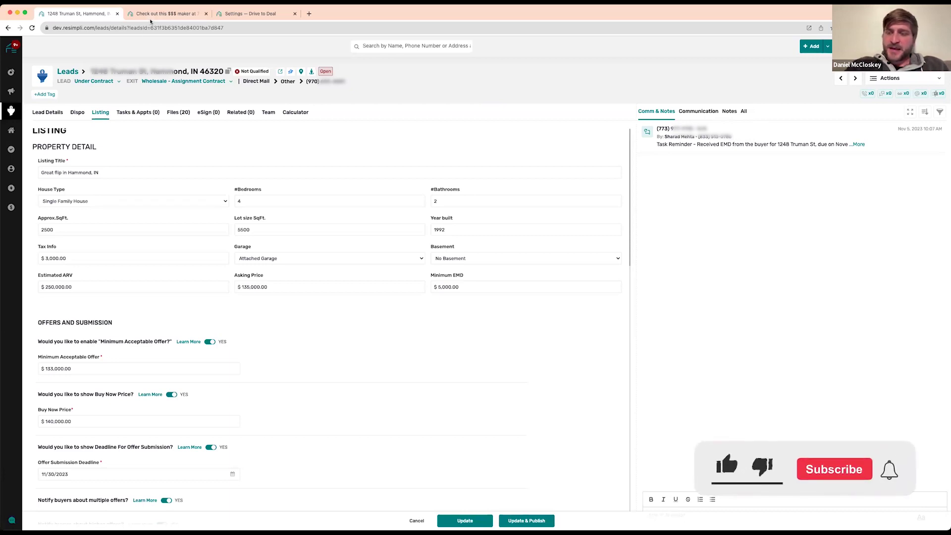
Return from the Hammond, IN lead's details to the Leads pipeline board via the breadcrumb
{"action": "left_click", "coordinate": [68, 71]}
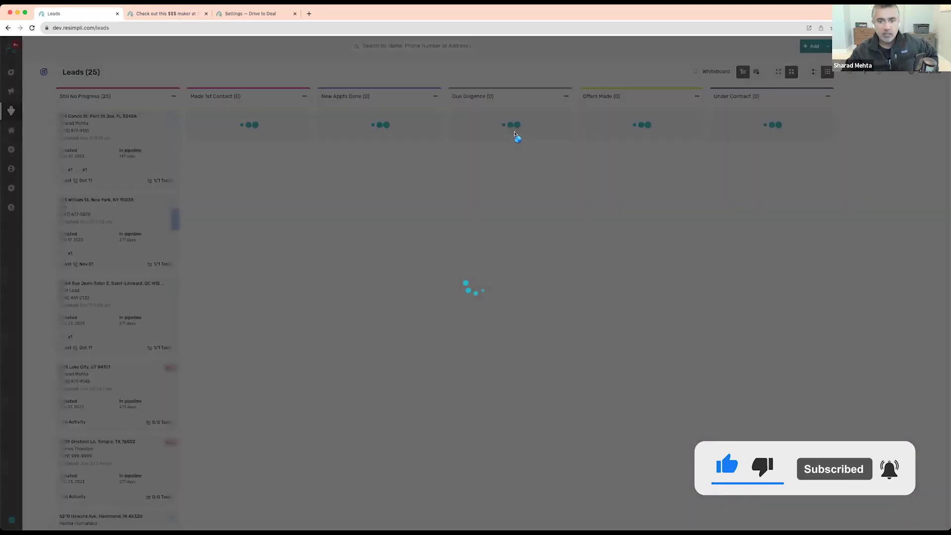
On the Drive to Deal tab, open the 'Great flip in Hammond, IN' listing from Similar Properties
{"action": "key", "text": "ctrl+Tab"}
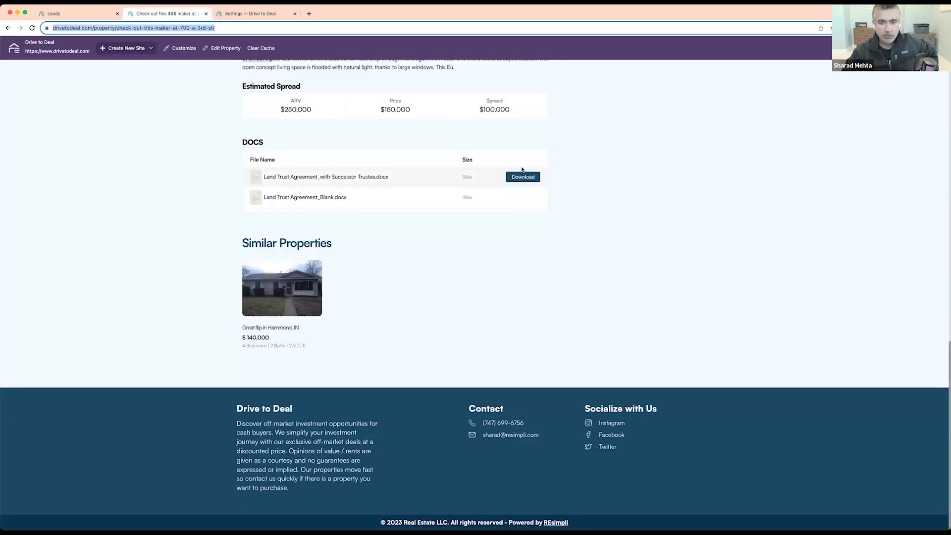
{"action": "scroll", "coordinate": [545, 183], "scroll_direction": "up", "scroll_amount": 20}
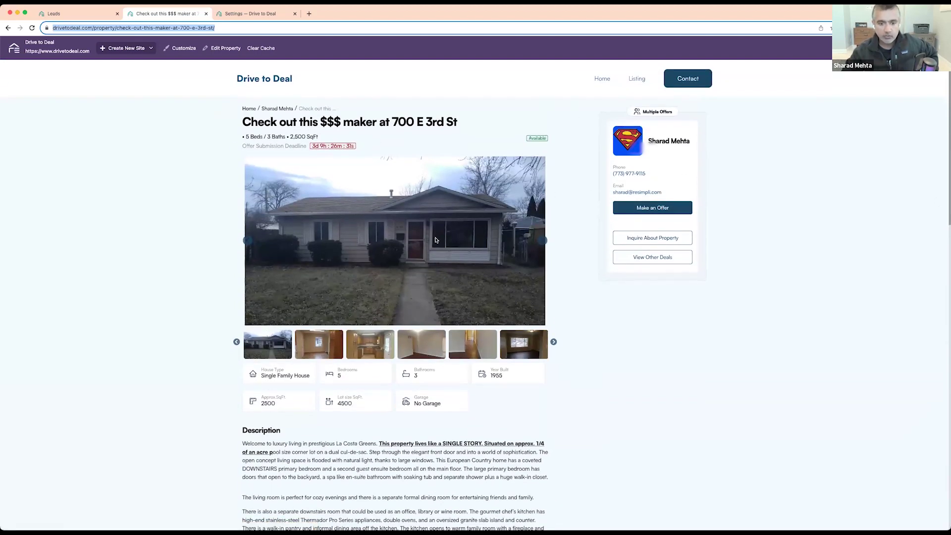
{"action": "scroll", "coordinate": [322, 298], "scroll_direction": "down", "scroll_amount": 15}
{"action": "left_click", "coordinate": [300, 303]}
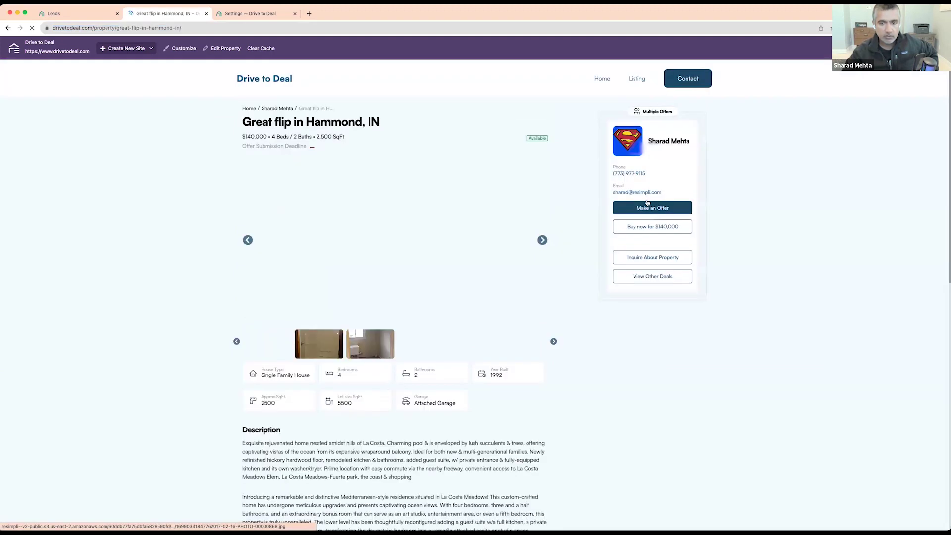
Open the Hammond, IN 46320 lead in REsimpli and show its Listing form
{"action": "key", "text": "ctrl+shift+Tab"}
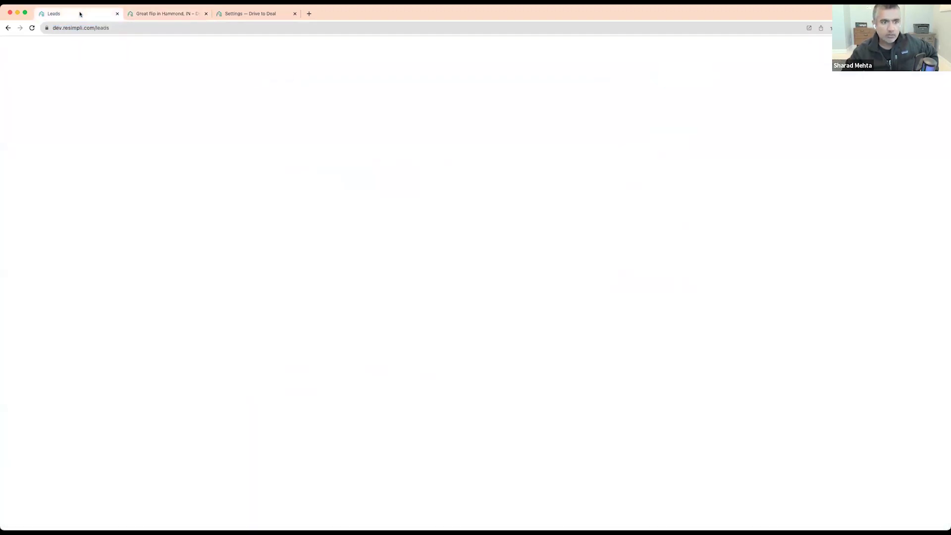
{"action": "left_click", "coordinate": [872, 116]}
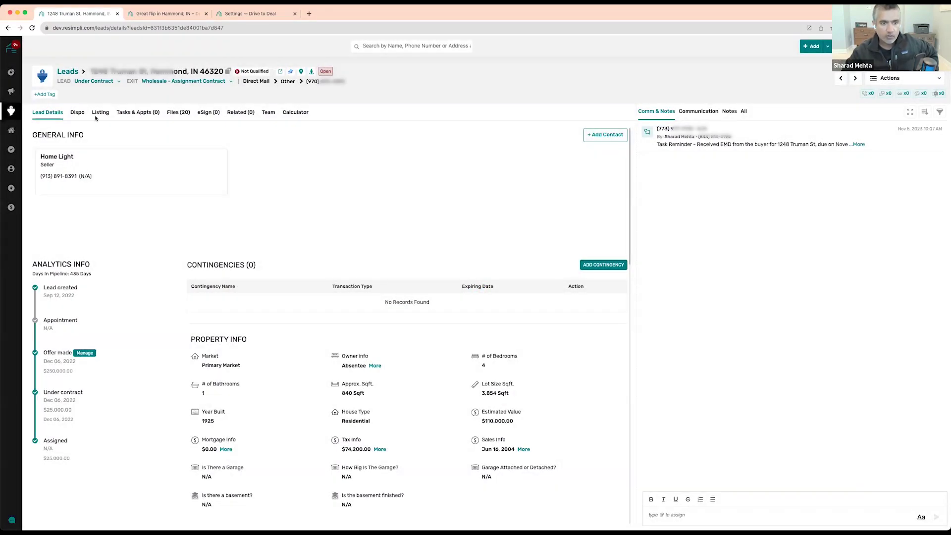
{"action": "left_click", "coordinate": [100, 113]}
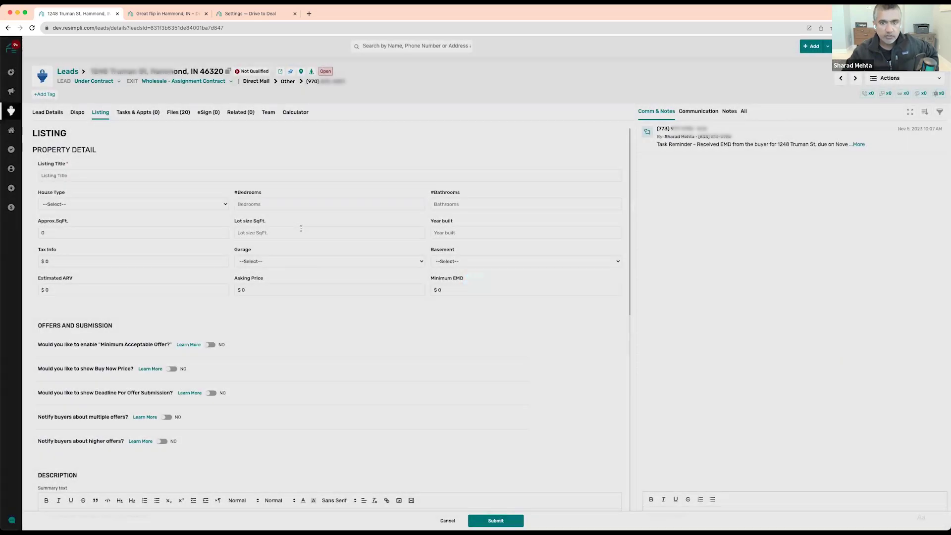
Set the Open House date to 11/24/2023 and choose Update & Publish
{"action": "scroll", "coordinate": [302, 231], "scroll_direction": "down", "scroll_amount": 5}
{"action": "scroll", "coordinate": [302, 232], "scroll_direction": "down", "scroll_amount": 7}
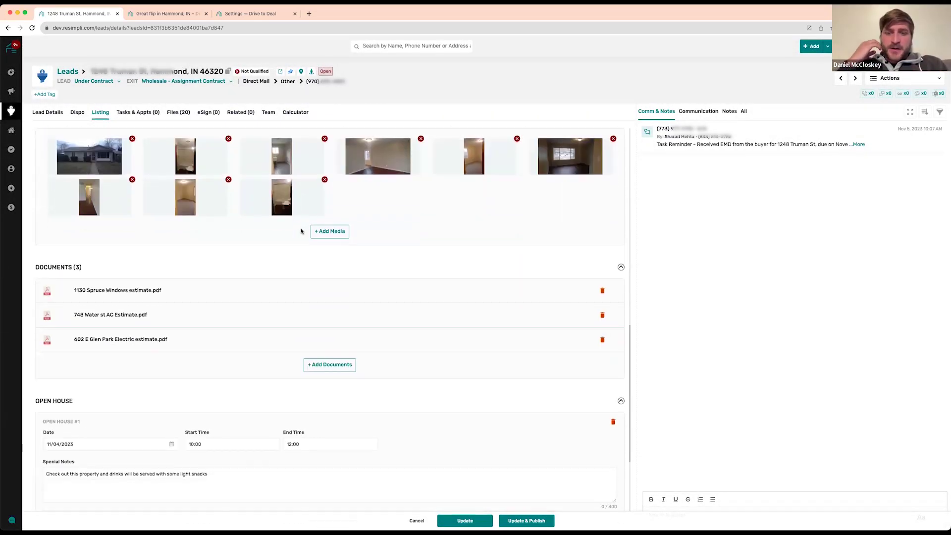
{"action": "scroll", "coordinate": [190, 372], "scroll_direction": "down", "scroll_amount": 1}
{"action": "left_click", "coordinate": [171, 369]}
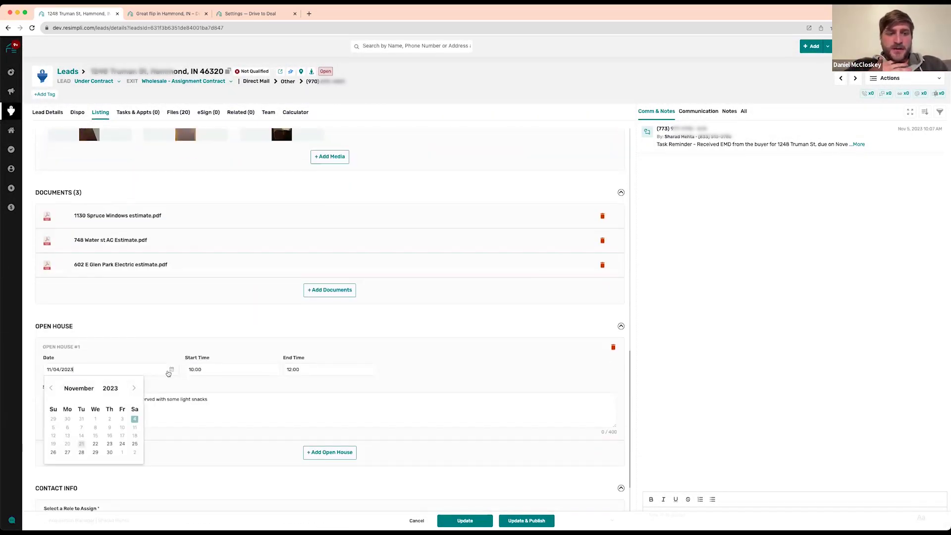
{"action": "left_click", "coordinate": [109, 444]}
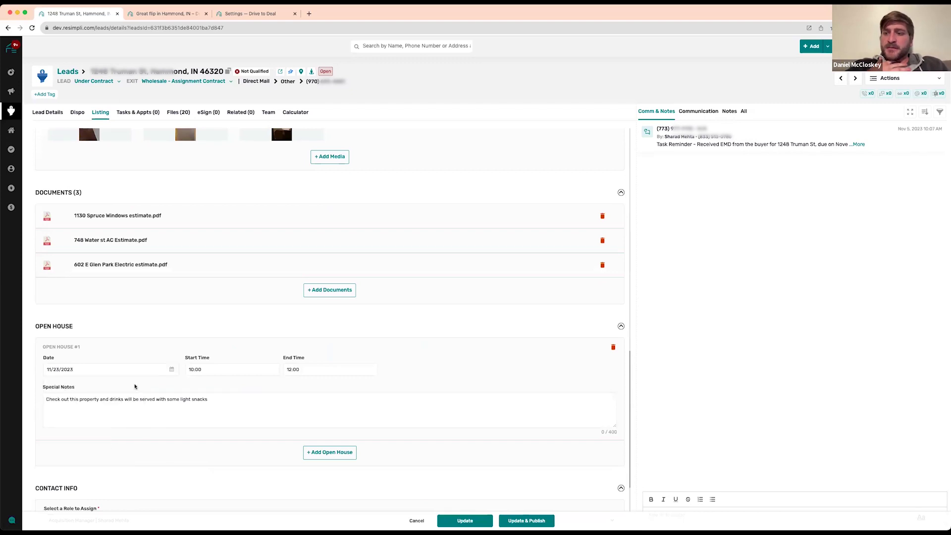
{"action": "left_click", "coordinate": [172, 369]}
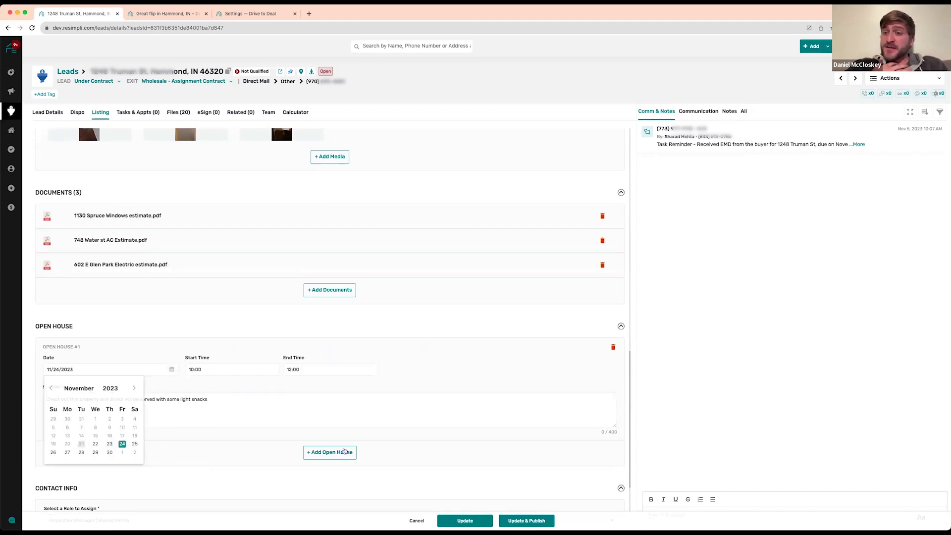
{"action": "left_click", "coordinate": [122, 445]}
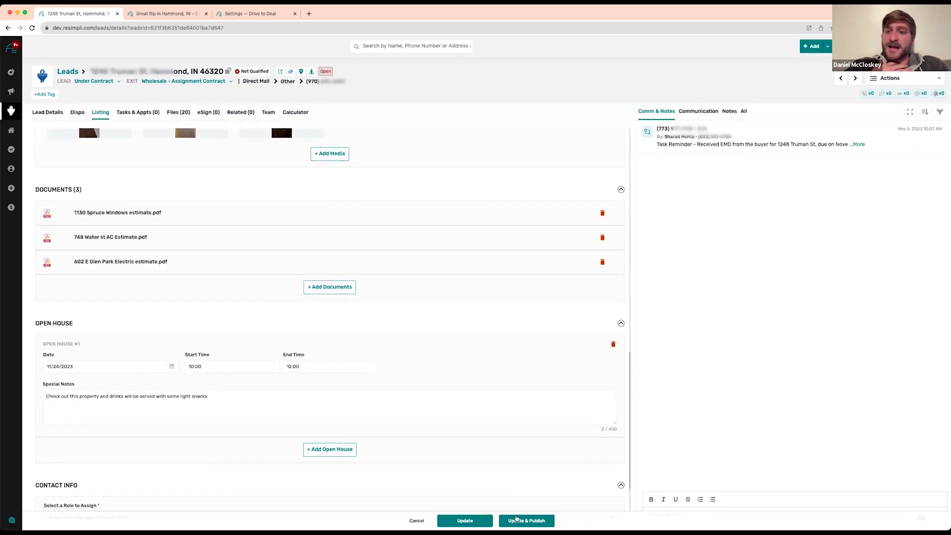
{"action": "left_click", "coordinate": [465, 521]}
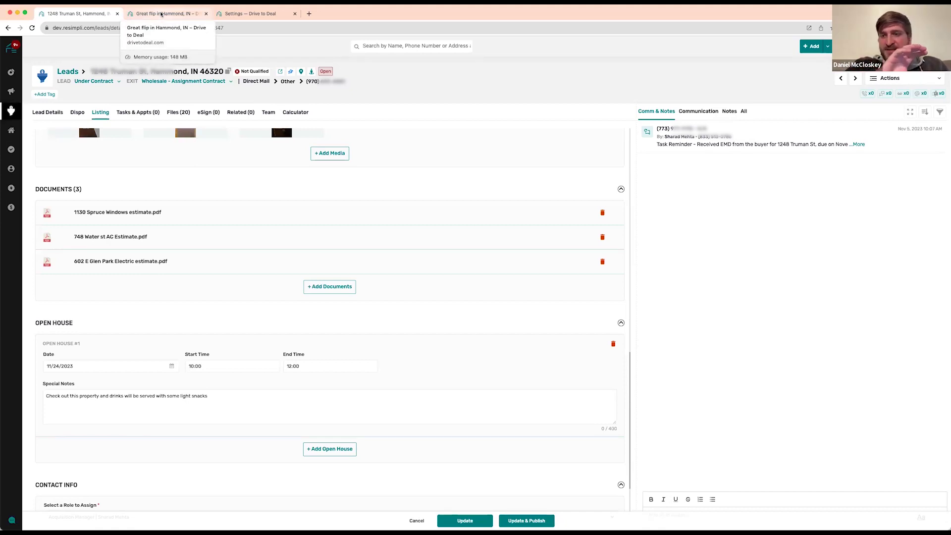
Reload the public Hammond page to show the Nov 24, 2023 open house, then open Attend Open House
{"action": "left_click", "coordinate": [162, 13]}
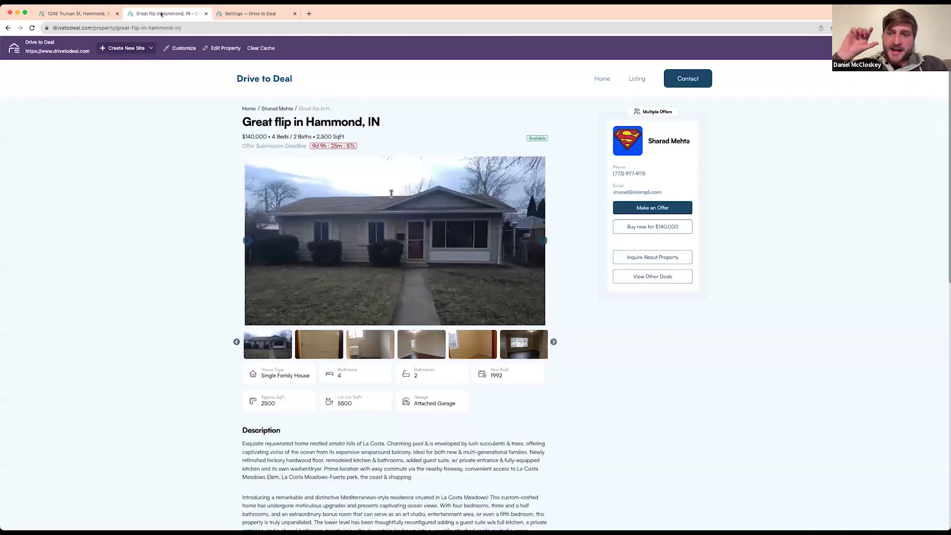
{"action": "left_click", "coordinate": [32, 27]}
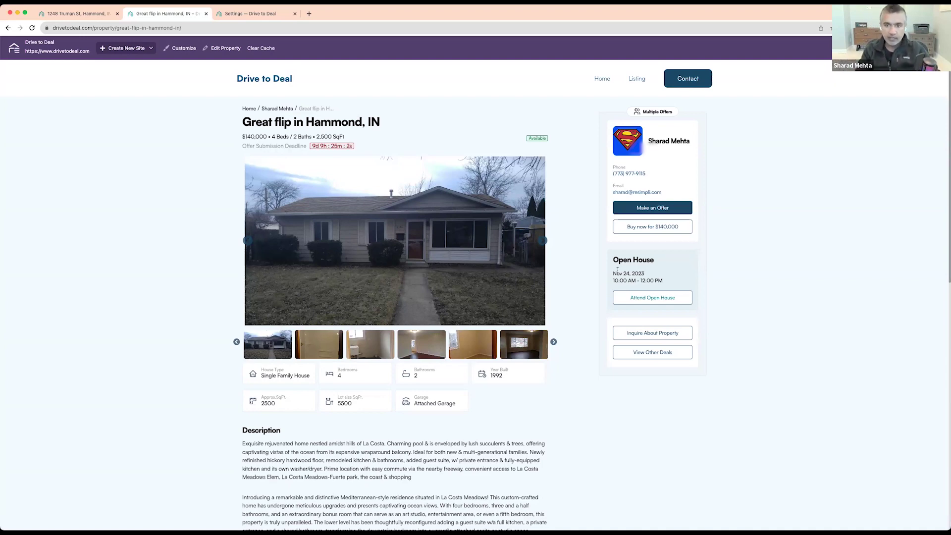
{"action": "left_click", "coordinate": [647, 299]}
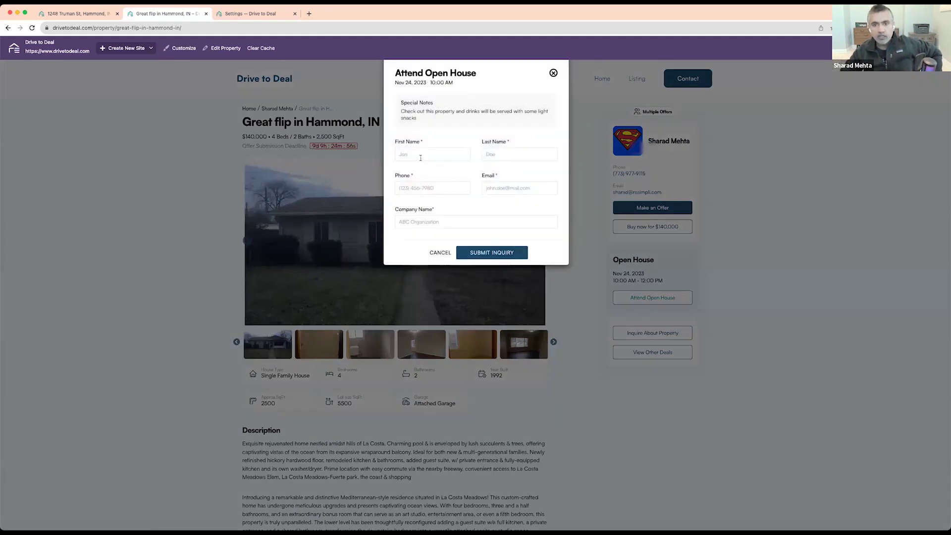
Enter the visitor's name, phone, e-mail and company in the open house form and submit it
{"action": "left_click", "coordinate": [421, 157]}
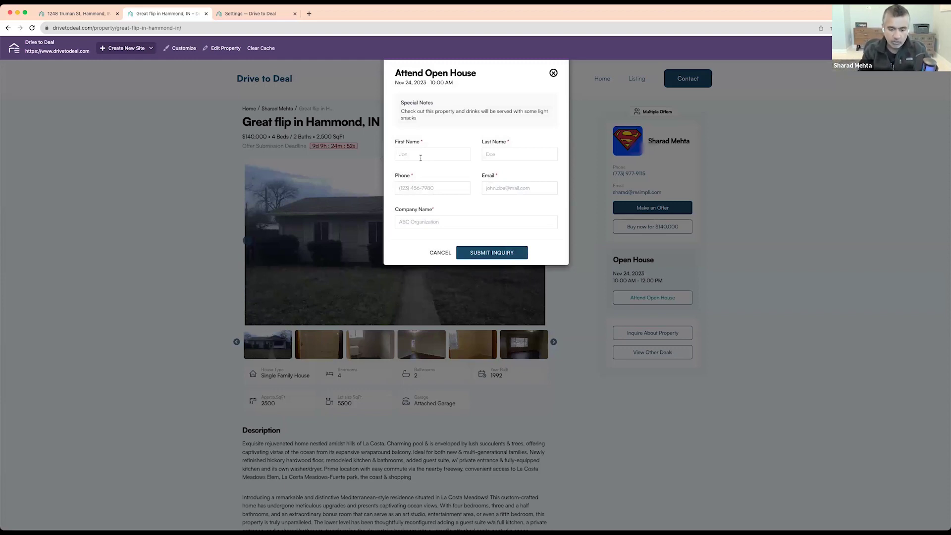
{"action": "type", "text": "Mark"}
{"action": "key", "text": "Tab"}
{"action": "type", "text": "S"}
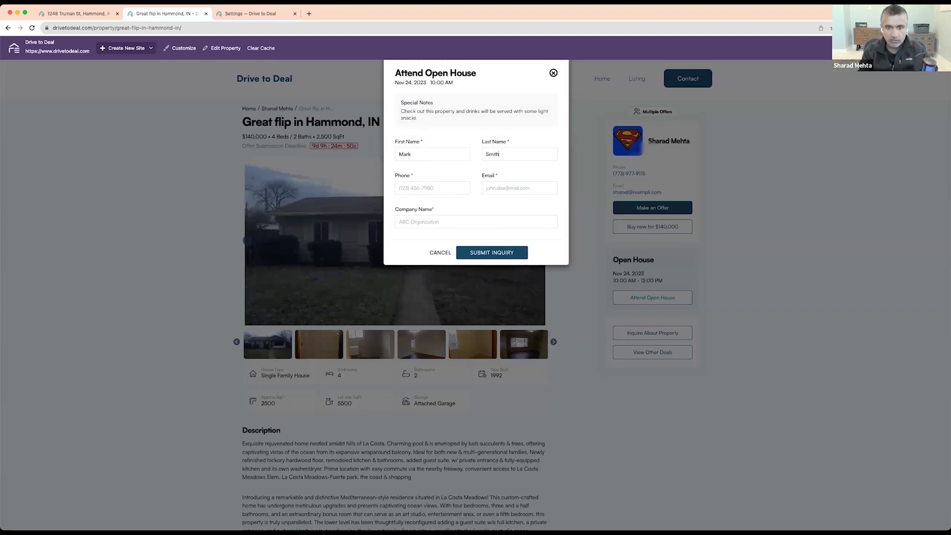
{"action": "type", "text": "888555"}
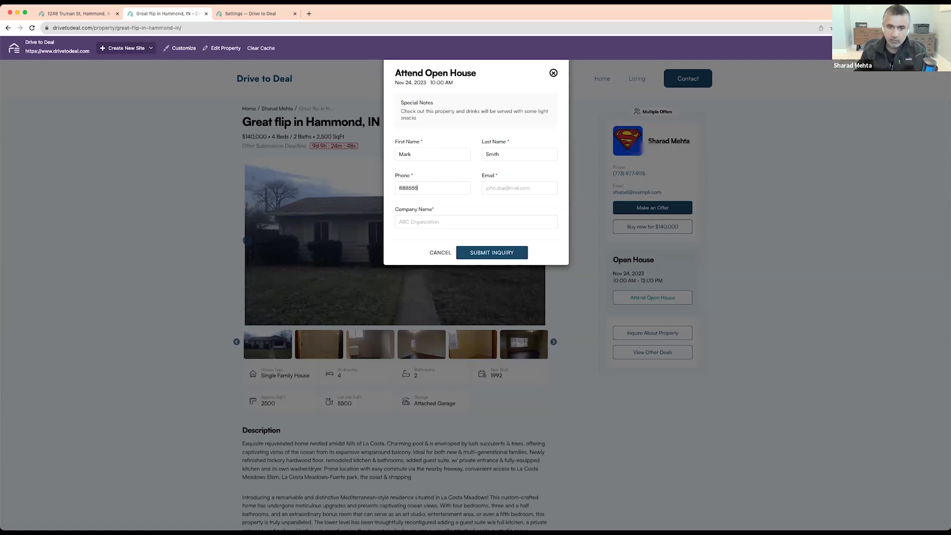
{"action": "type", "text": "6313"}
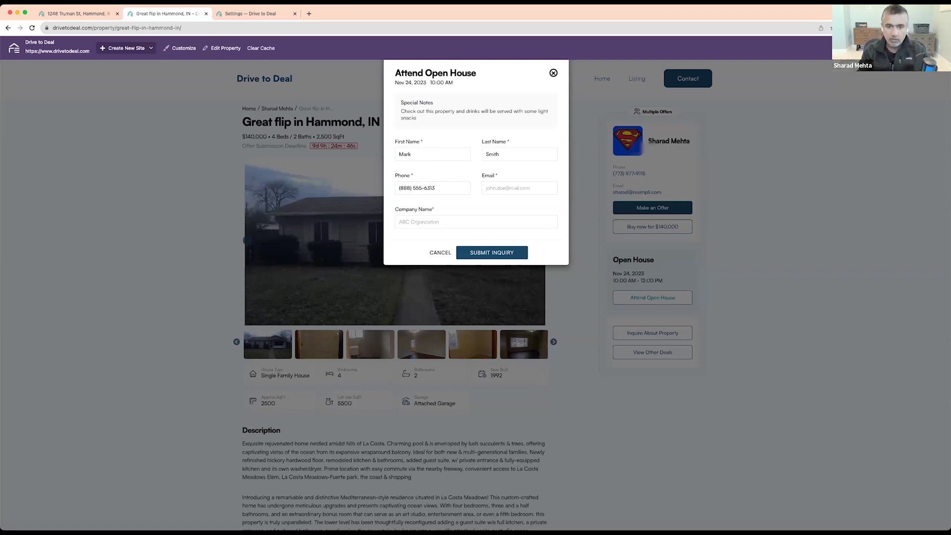
{"action": "key", "text": "Tab"}
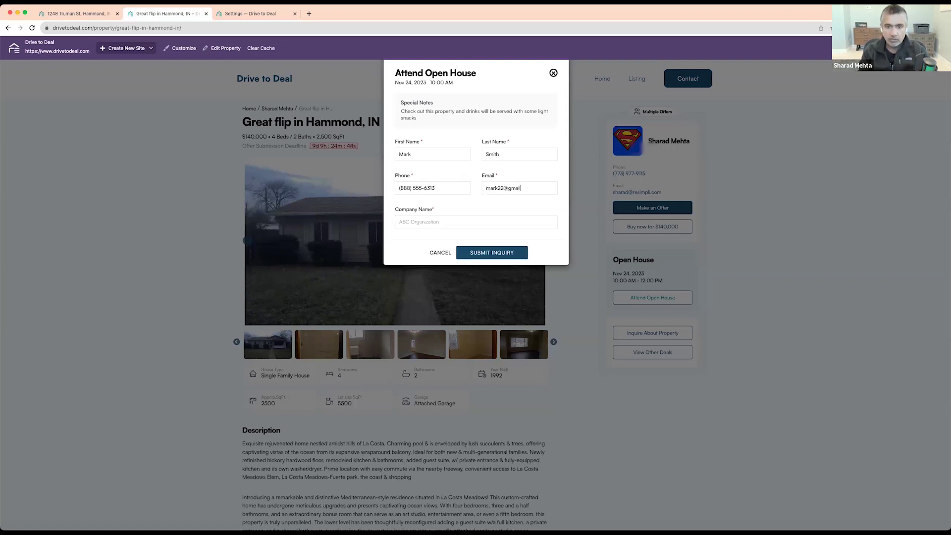
{"action": "type", "text": "REsimpli LLC"}
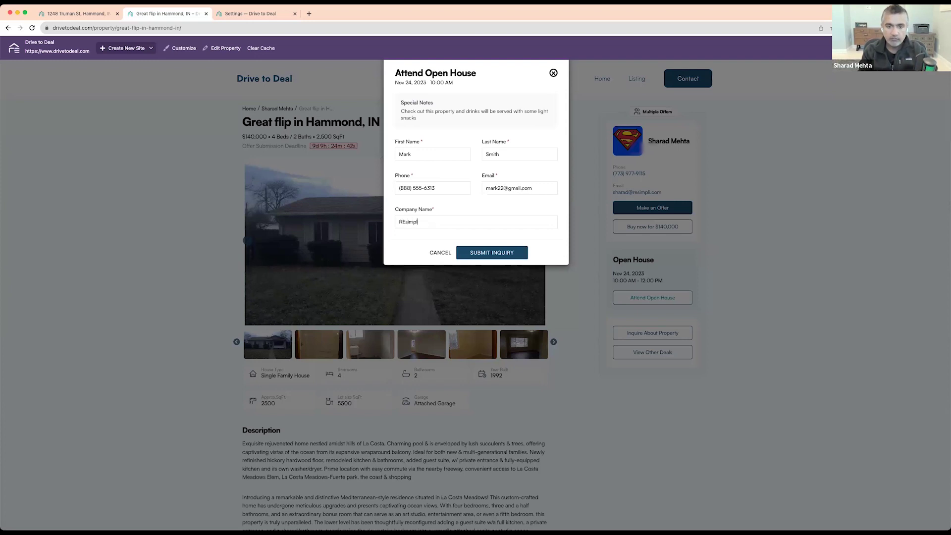
{"action": "left_click", "coordinate": [482, 255]}
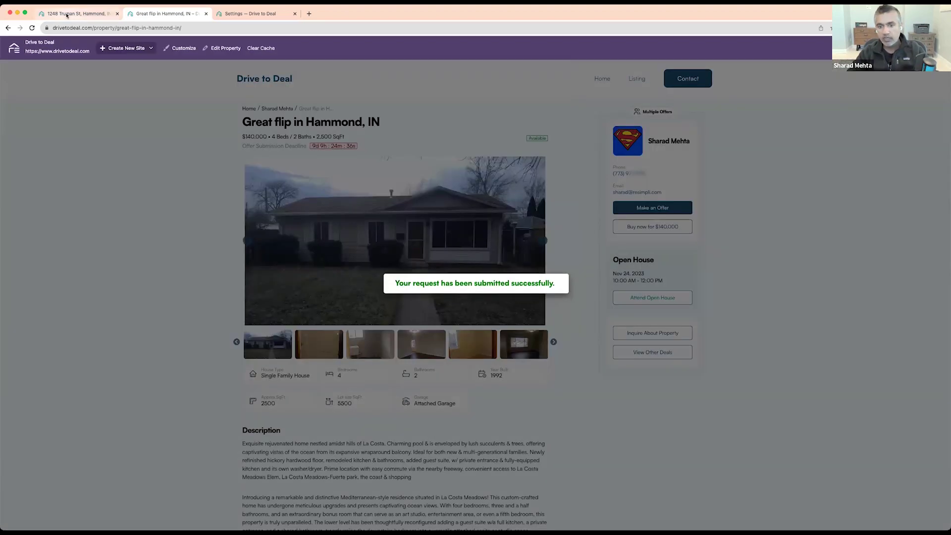
Open the Hammond lead's Dispo tab and scroll down to its Interested Buyers section
{"action": "left_click", "coordinate": [67, 14]}
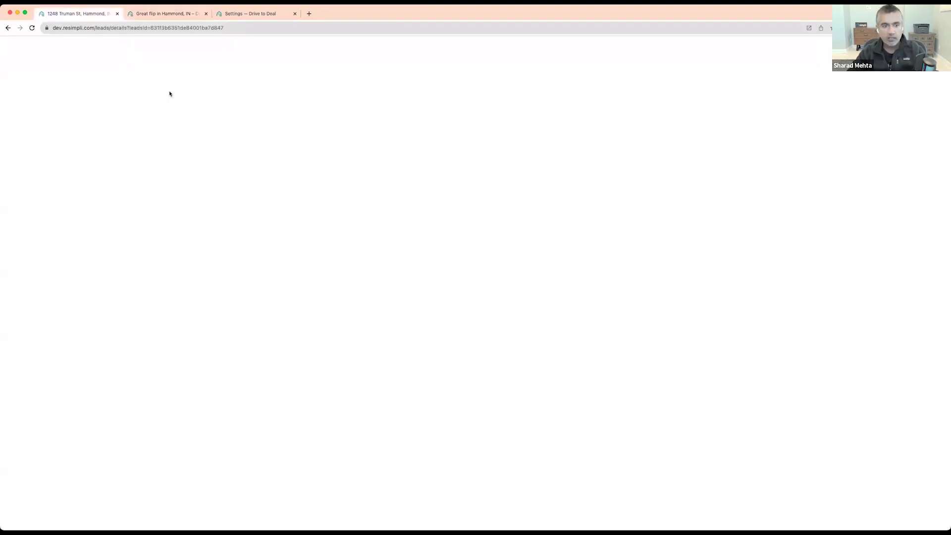
{"action": "left_click", "coordinate": [78, 113]}
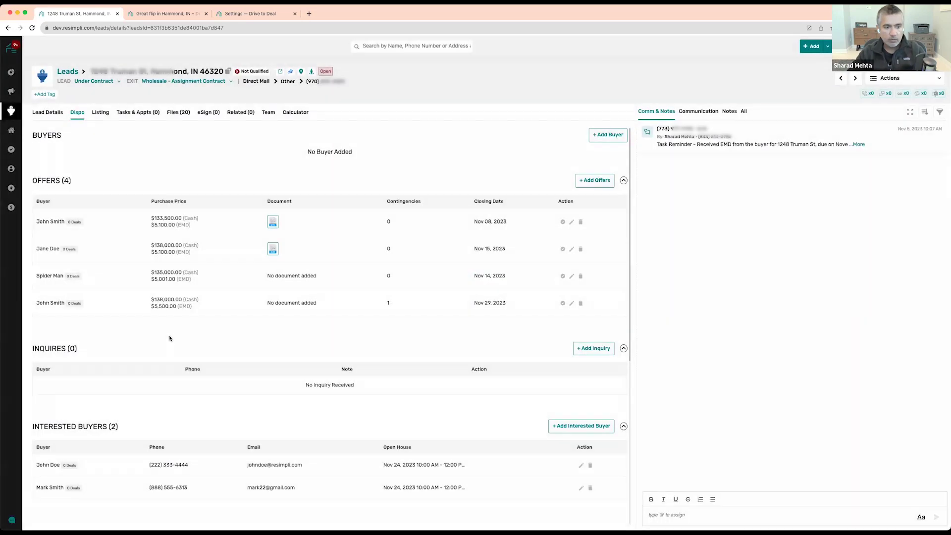
{"action": "scroll", "coordinate": [148, 322], "scroll_direction": "down", "scroll_amount": 5}
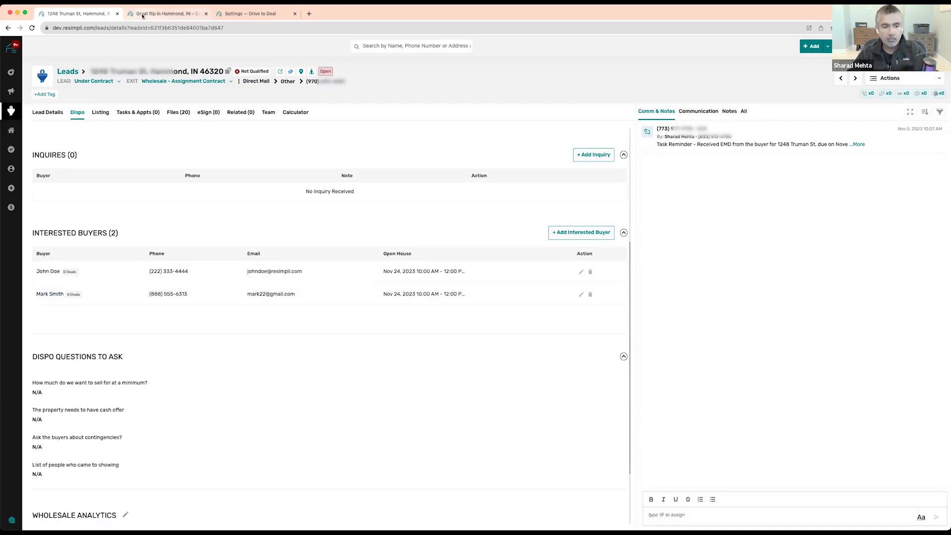
Open the new buyer from Contacts > Buyers, check its Nov 24 open house, then return to the listing
{"action": "mouse_move", "coordinate": [16, 131]}
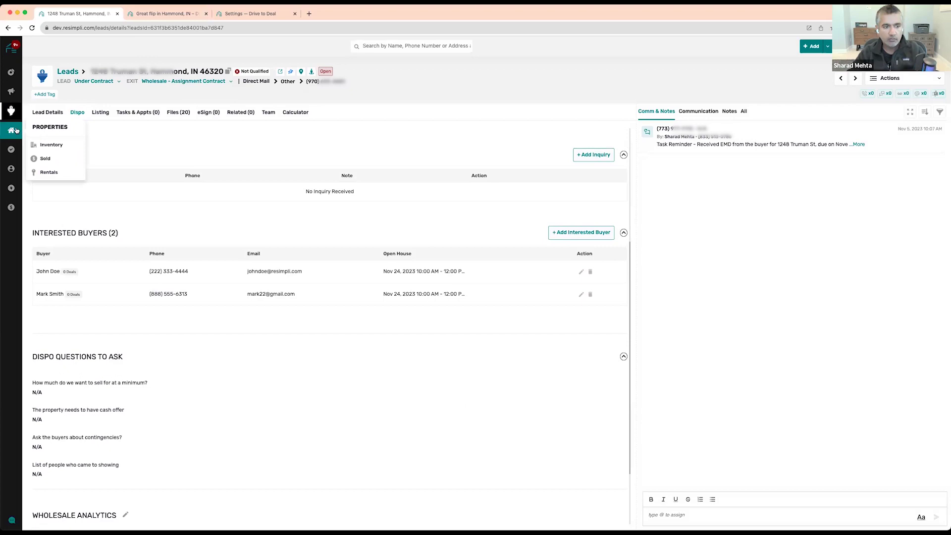
{"action": "mouse_move", "coordinate": [14, 169]}
{"action": "left_click", "coordinate": [54, 183]}
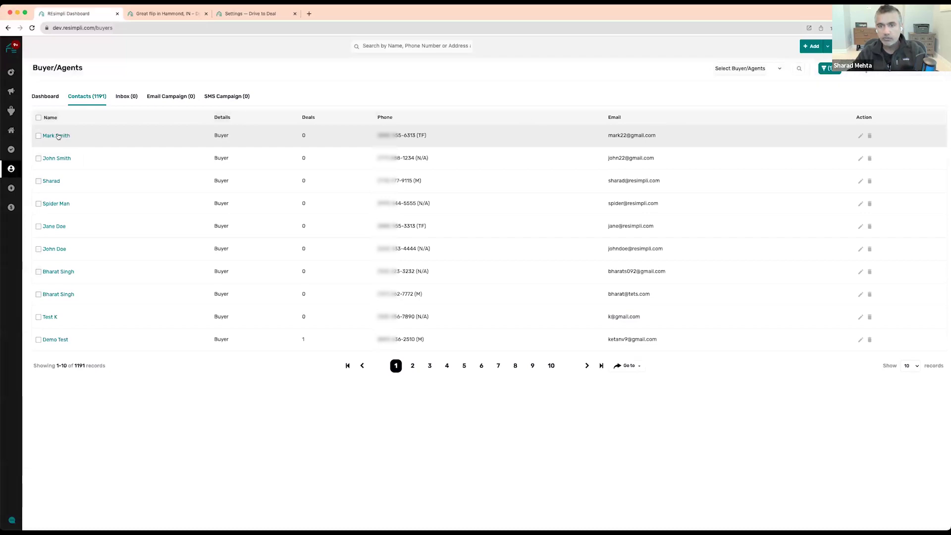
{"action": "left_click", "coordinate": [58, 137]}
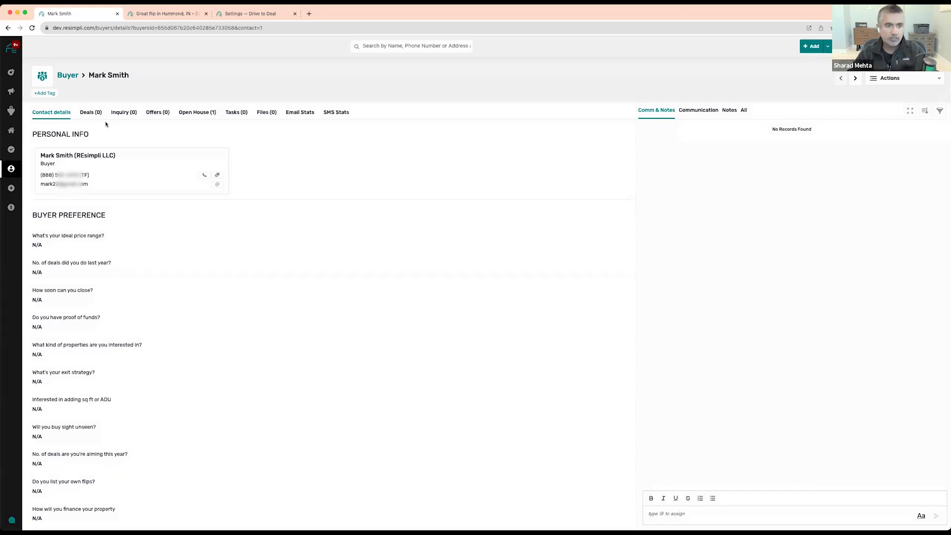
{"action": "left_click", "coordinate": [206, 116]}
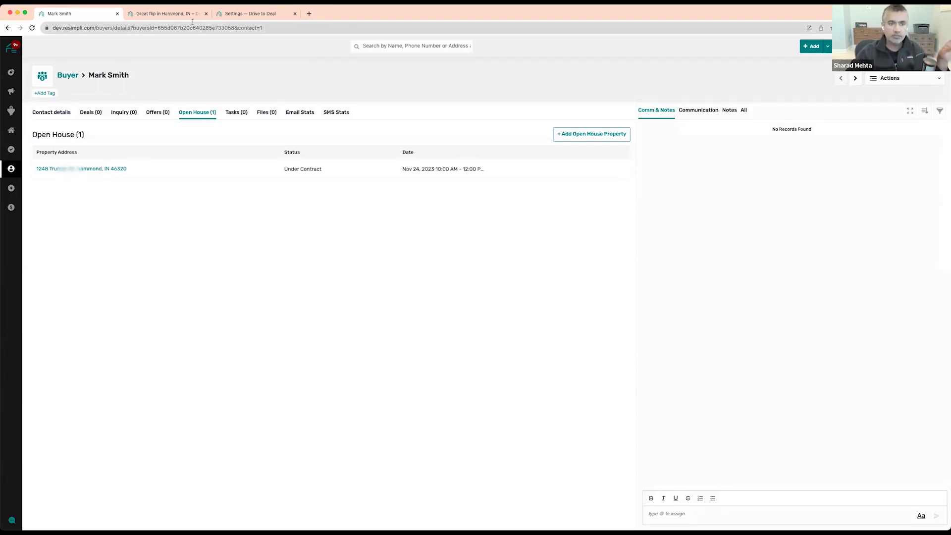
{"action": "left_click", "coordinate": [172, 15]}
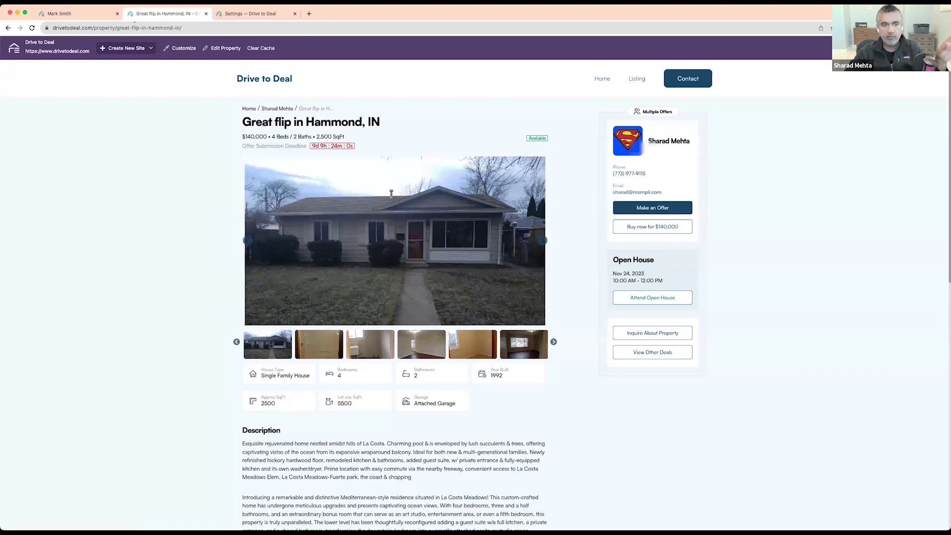
Compare the buyer's record with the Hammond listing, ending back on its Under Contract open house entry
{"action": "left_click", "coordinate": [50, 15]}
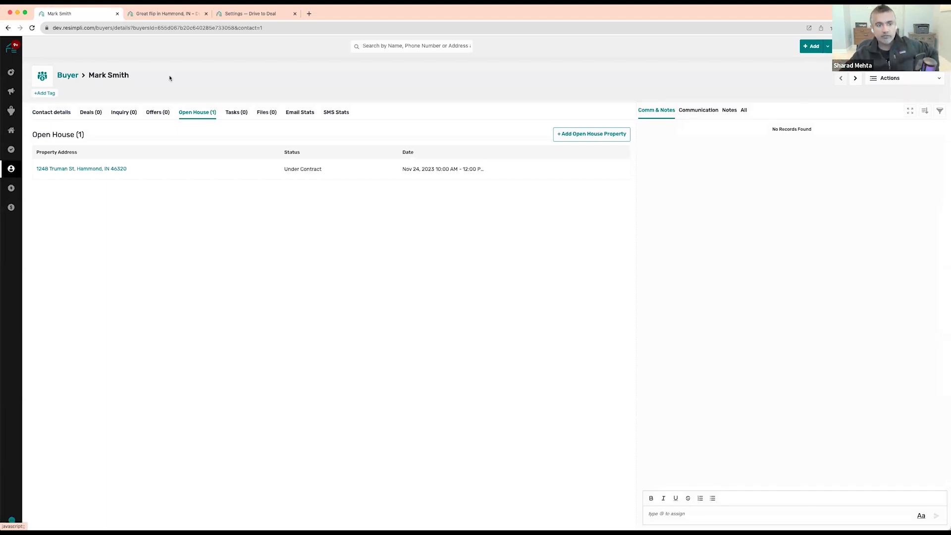
{"action": "left_click", "coordinate": [163, 13]}
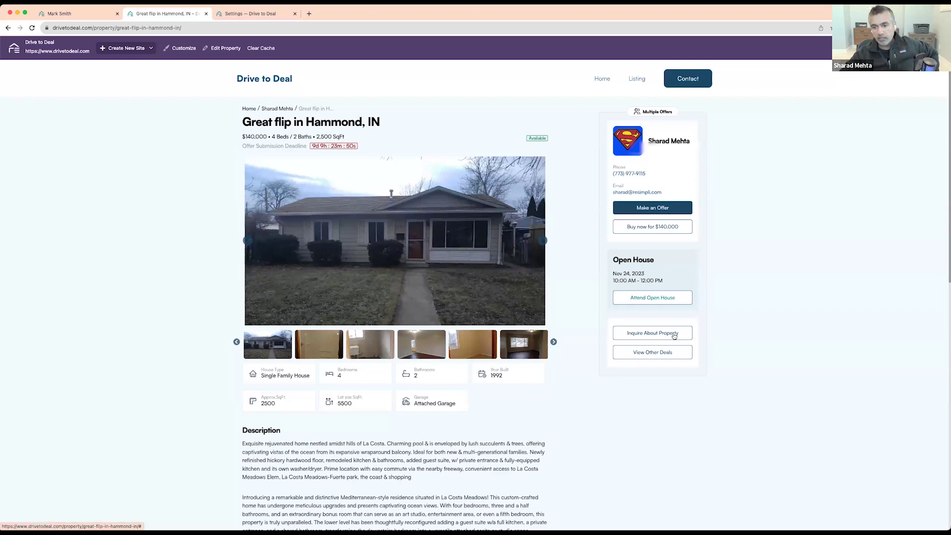
{"action": "left_click", "coordinate": [70, 14]}
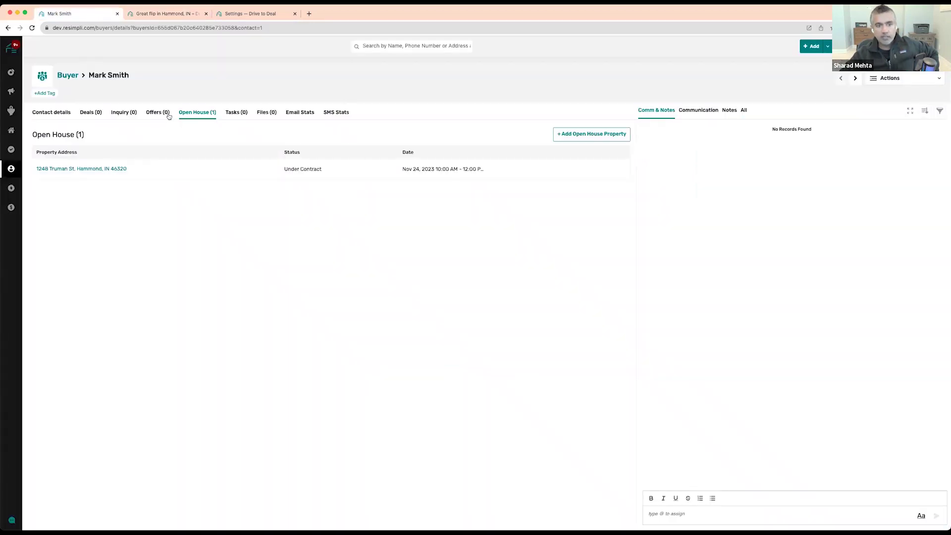